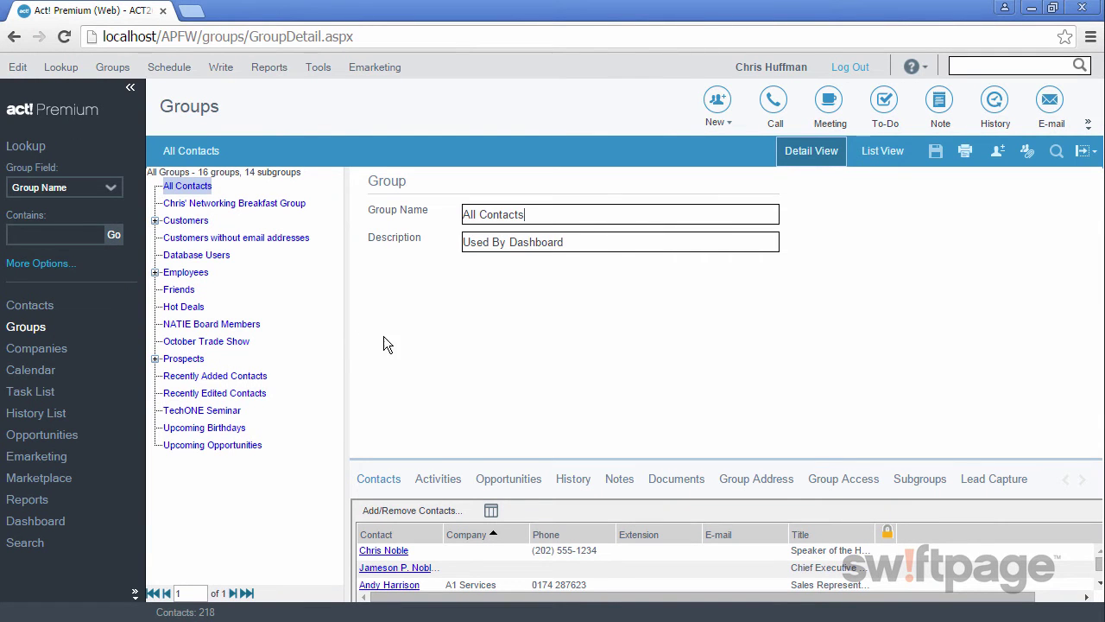
Create and save a new group named 'Hot Leads', then enlarge its Contacts pane.
click(719, 102)
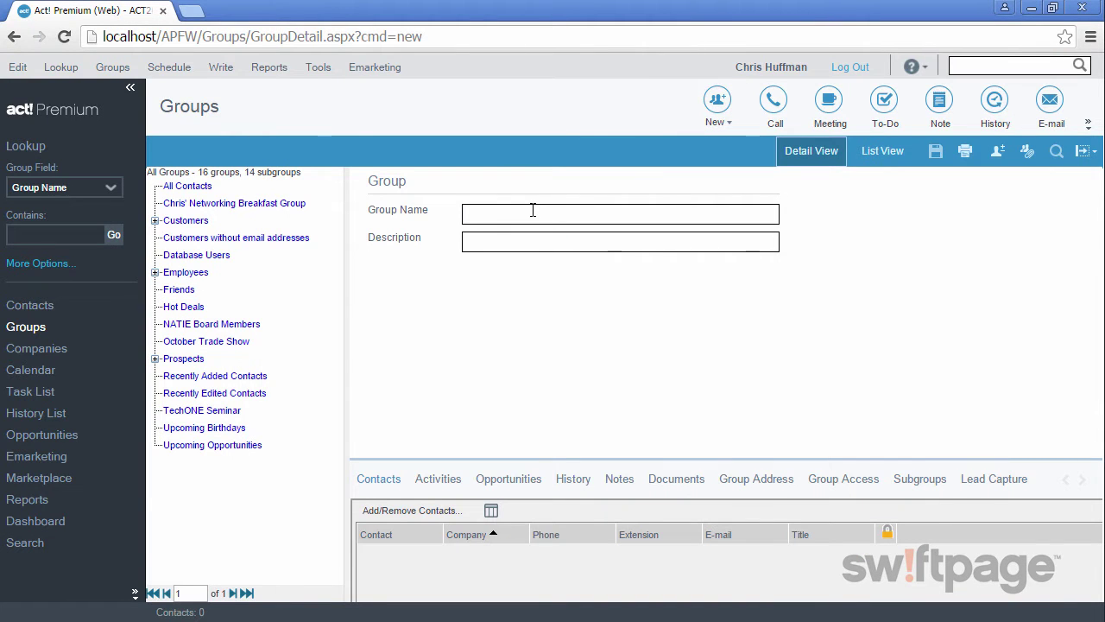
text(Hot Leads)
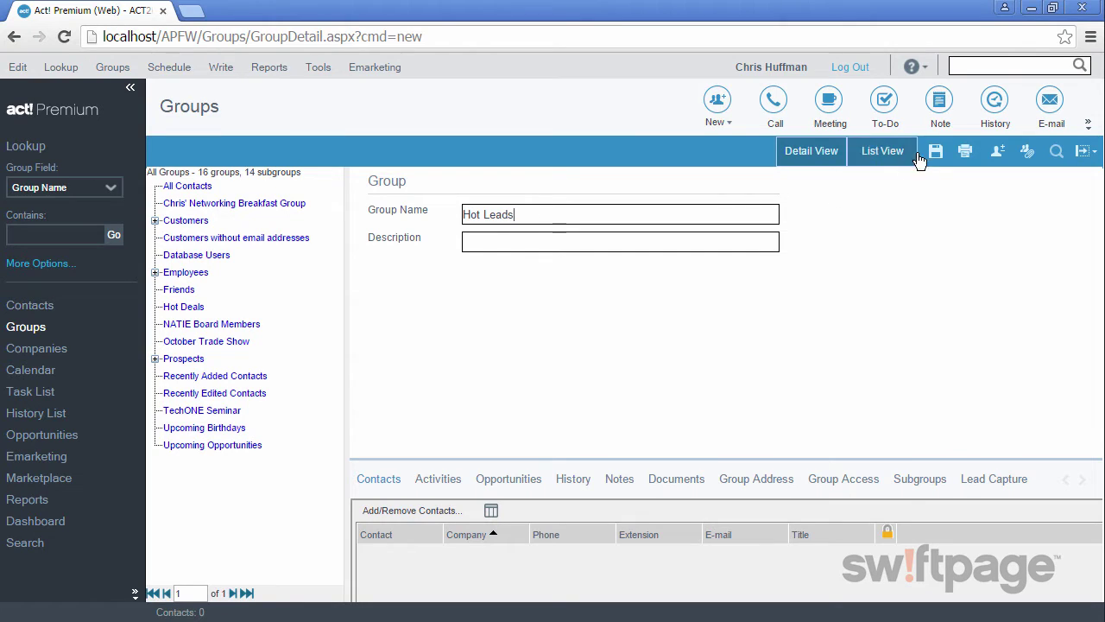
click(935, 152)
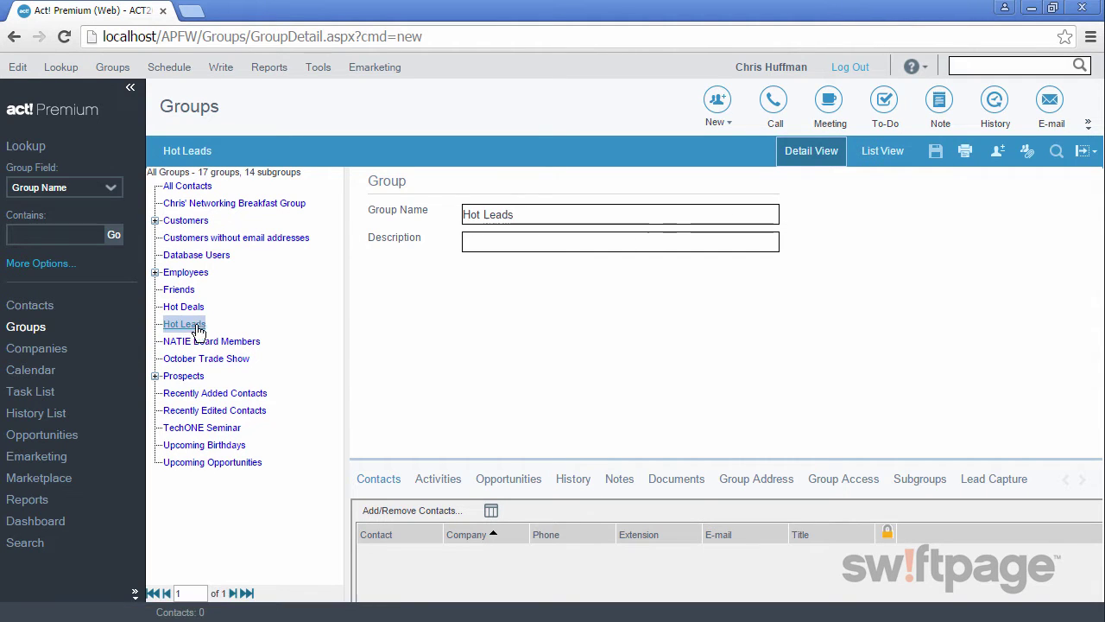
drag(511, 456, 500, 341)
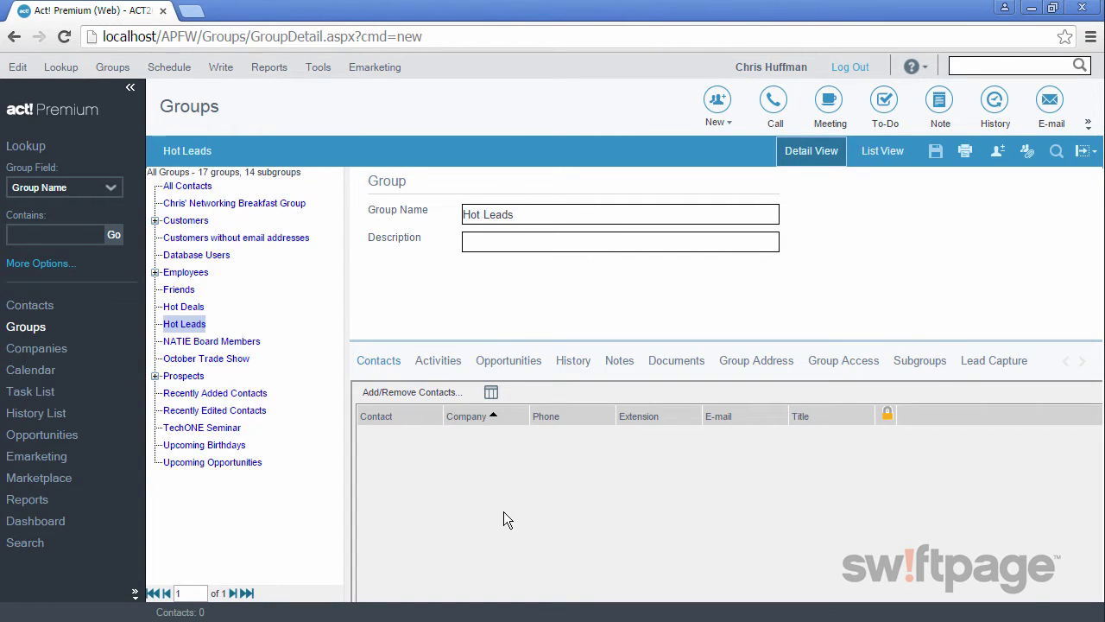
Open the Add/Remove Contacts window for the Hot Leads group.
click(412, 393)
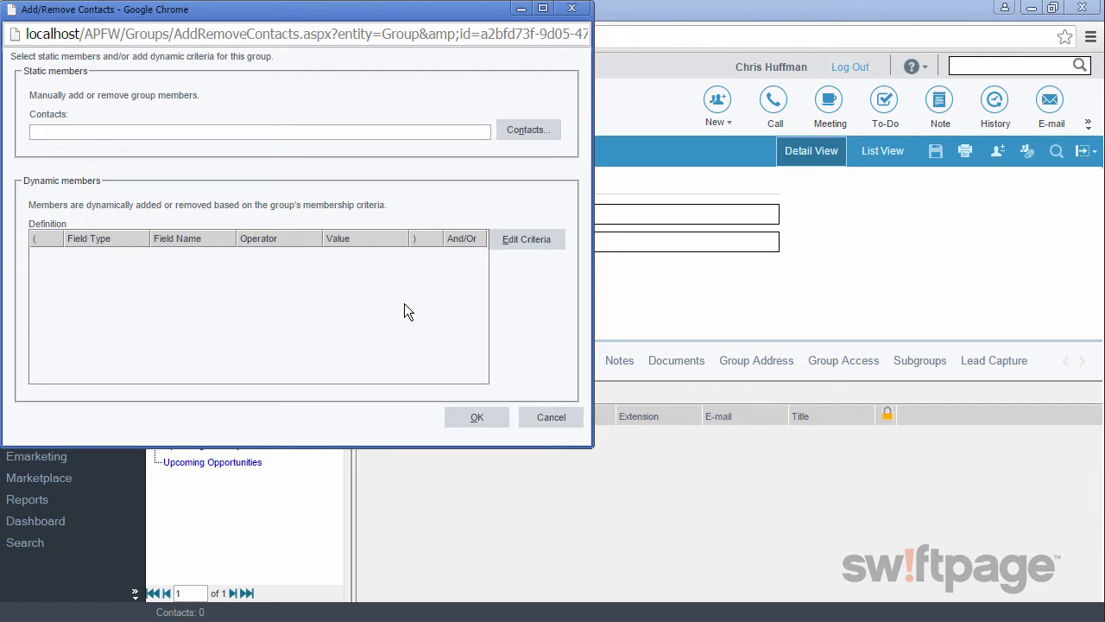
Add the criterion 'ID/Status Contains Hot Lead' to the group's dynamic membership and confirm it.
click(528, 238)
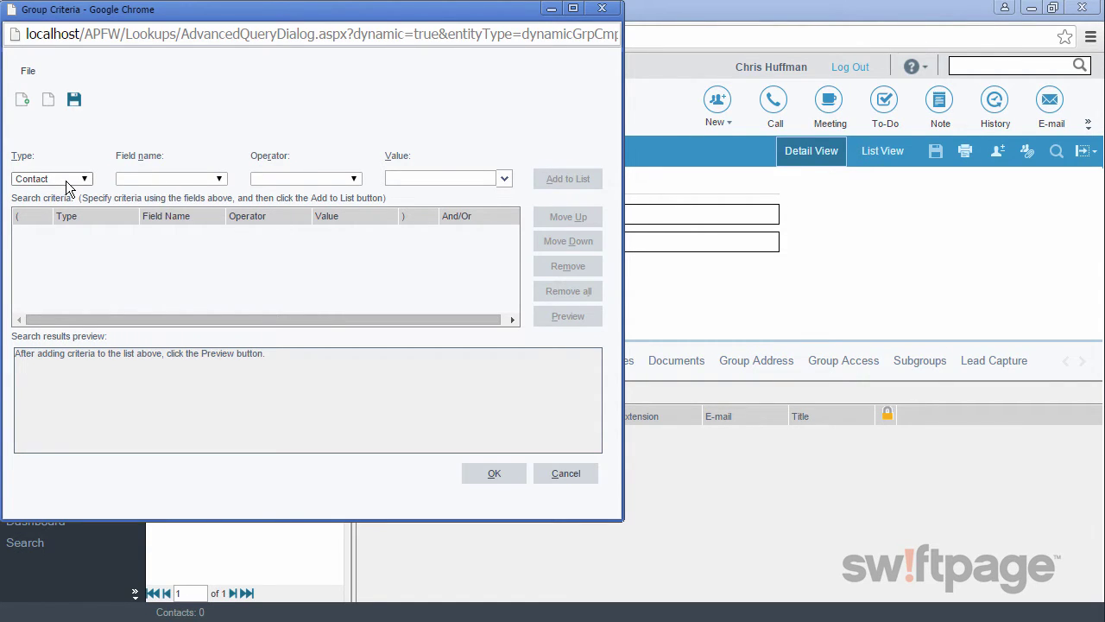
click(199, 179)
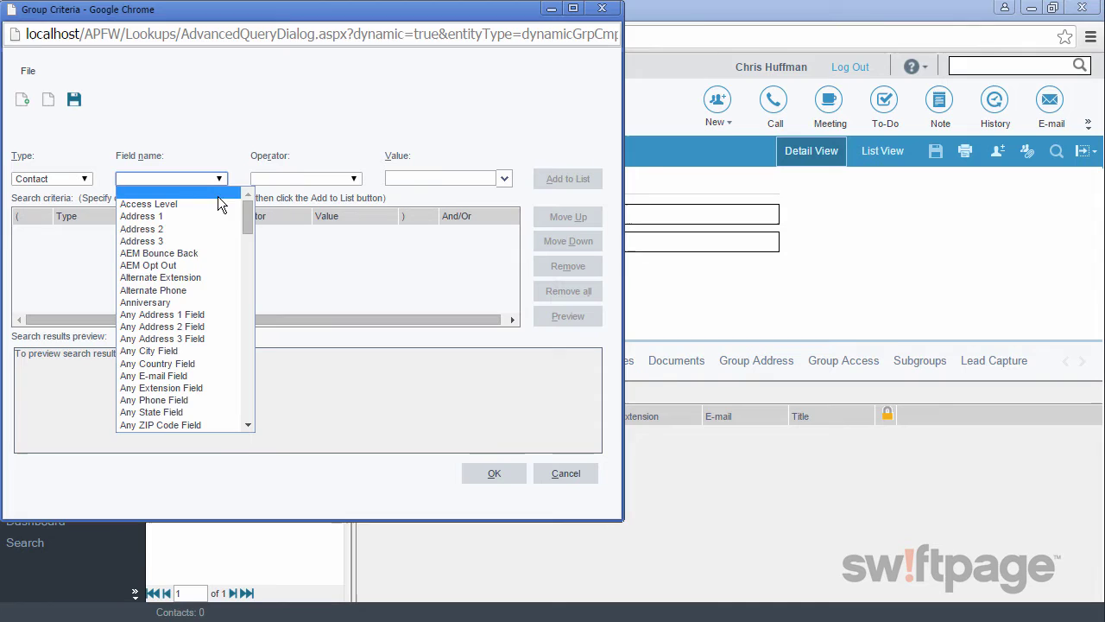
scroll(247, 281, down, 10)
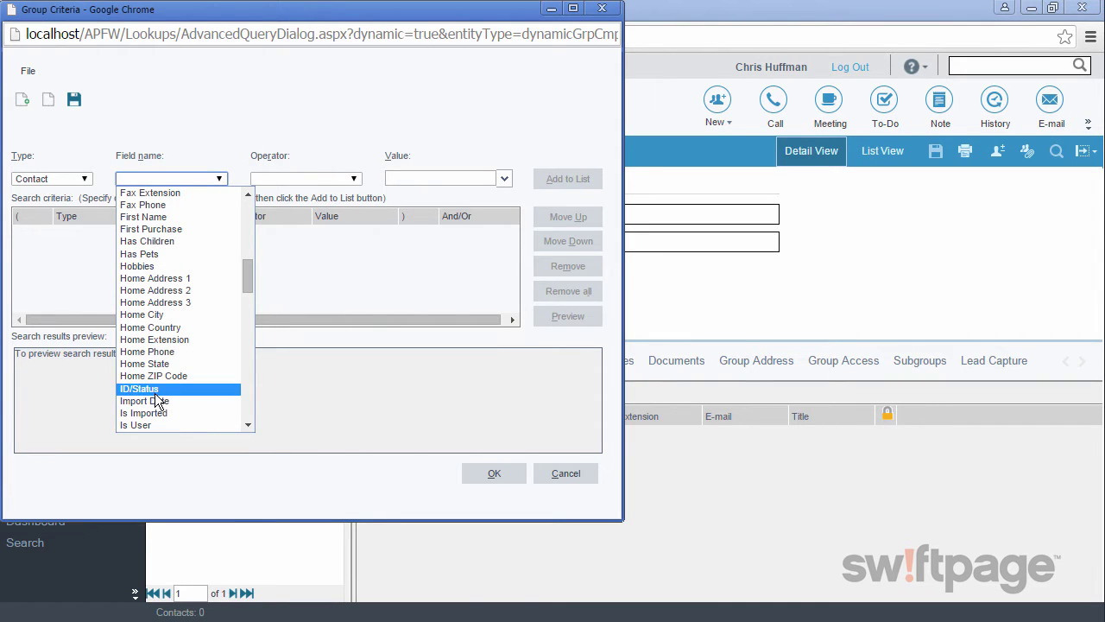
click(153, 390)
click(354, 182)
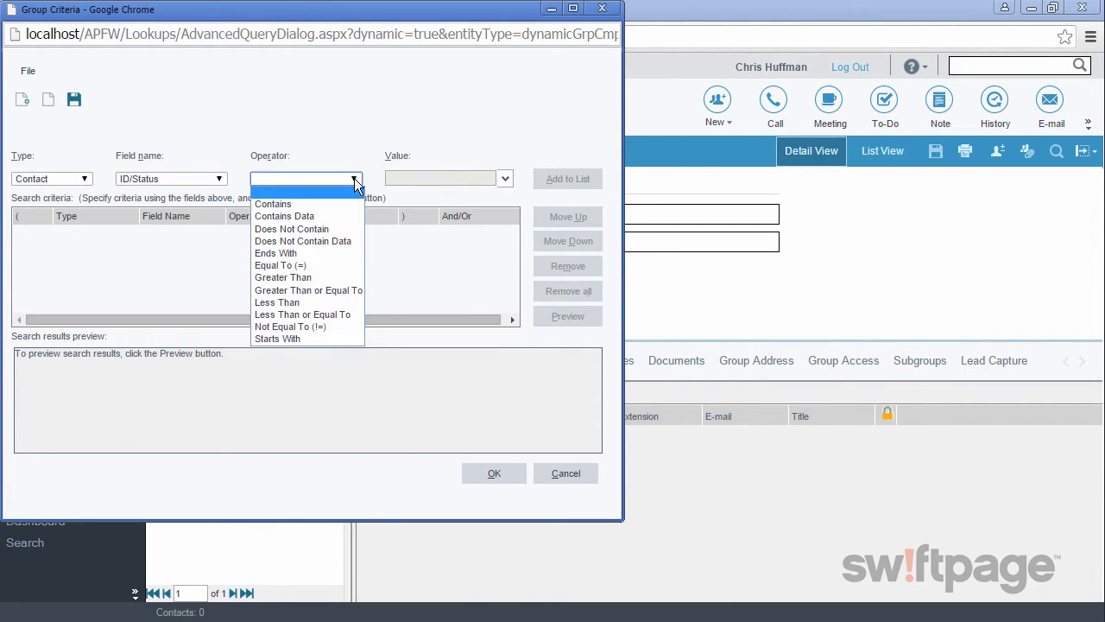
click(319, 204)
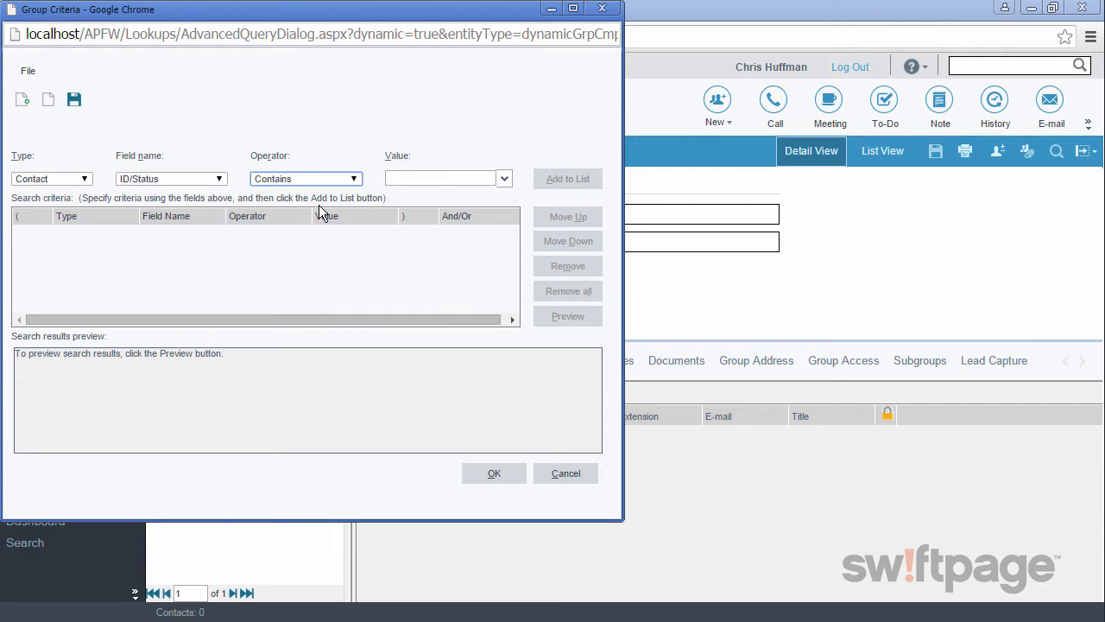
click(504, 178)
click(504, 231)
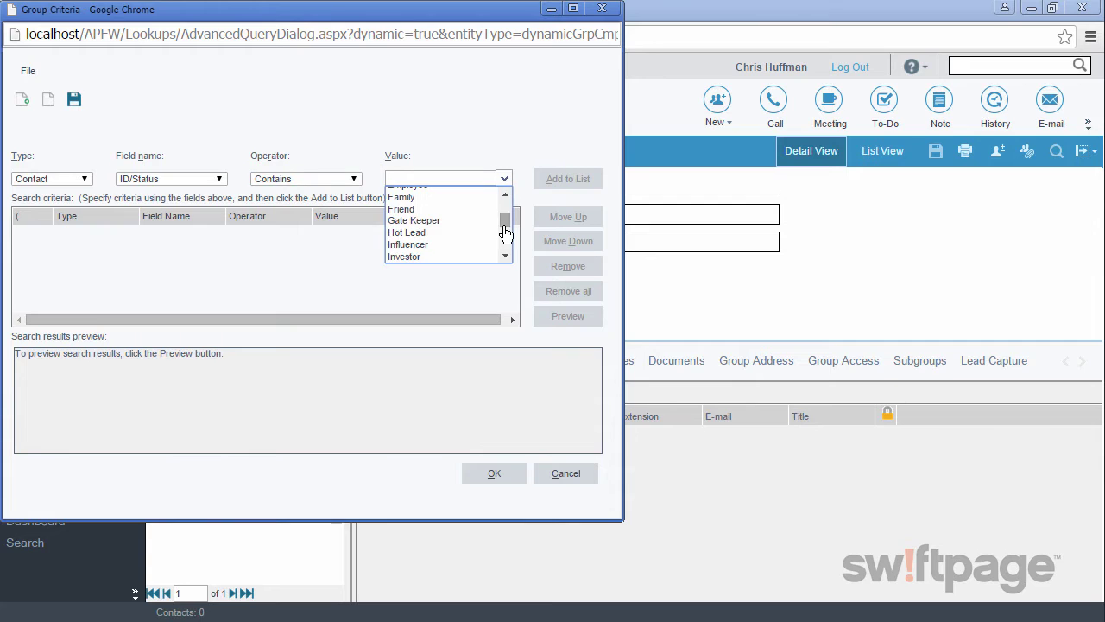
click(481, 234)
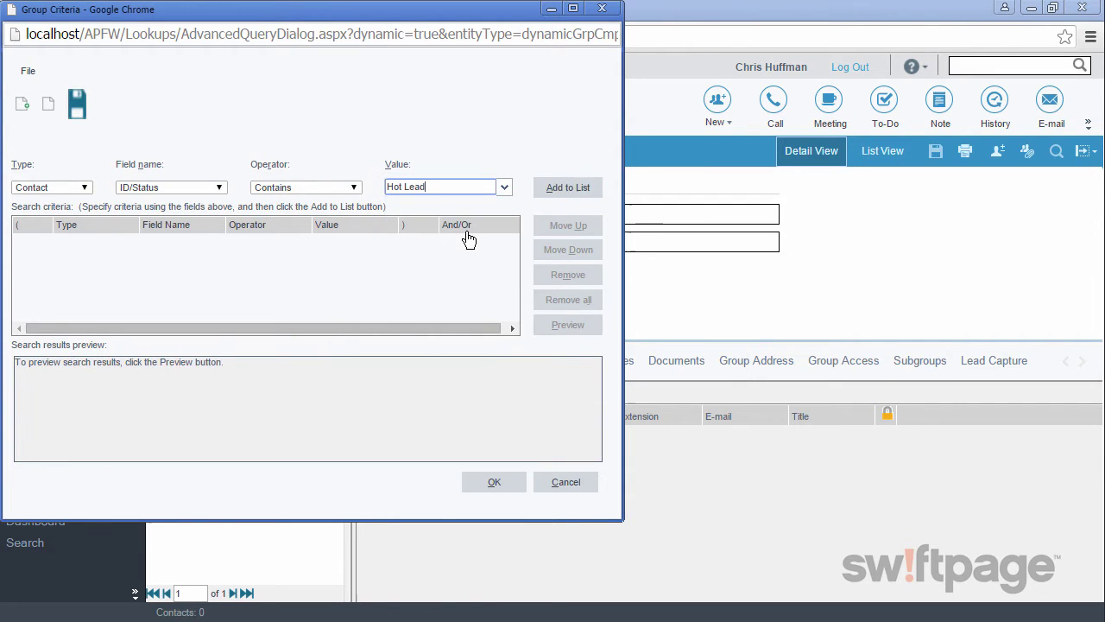
click(557, 187)
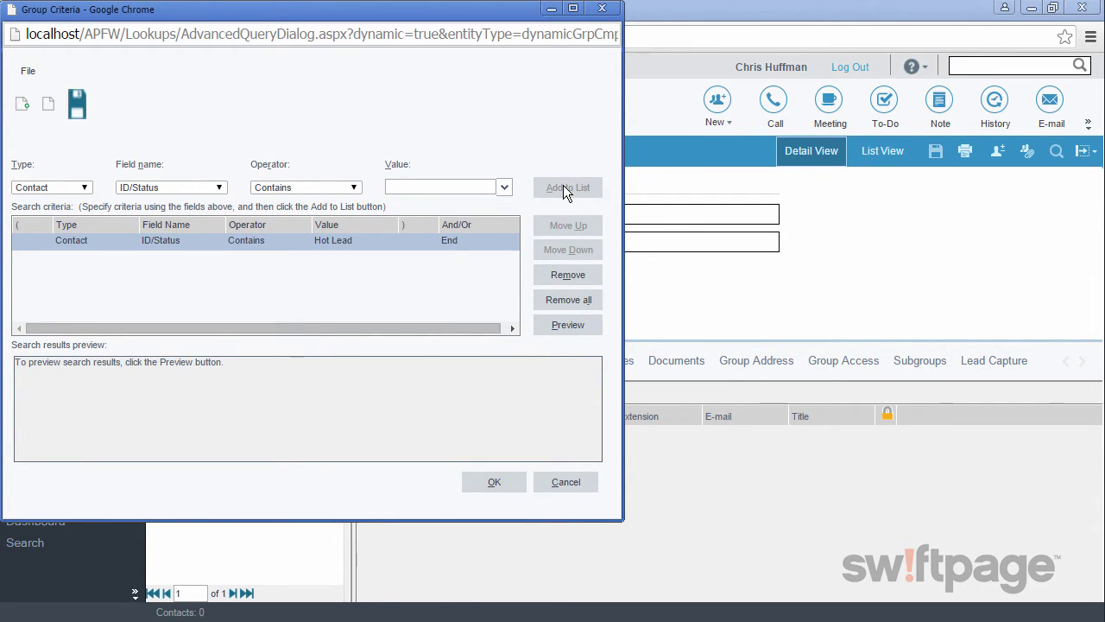
click(492, 479)
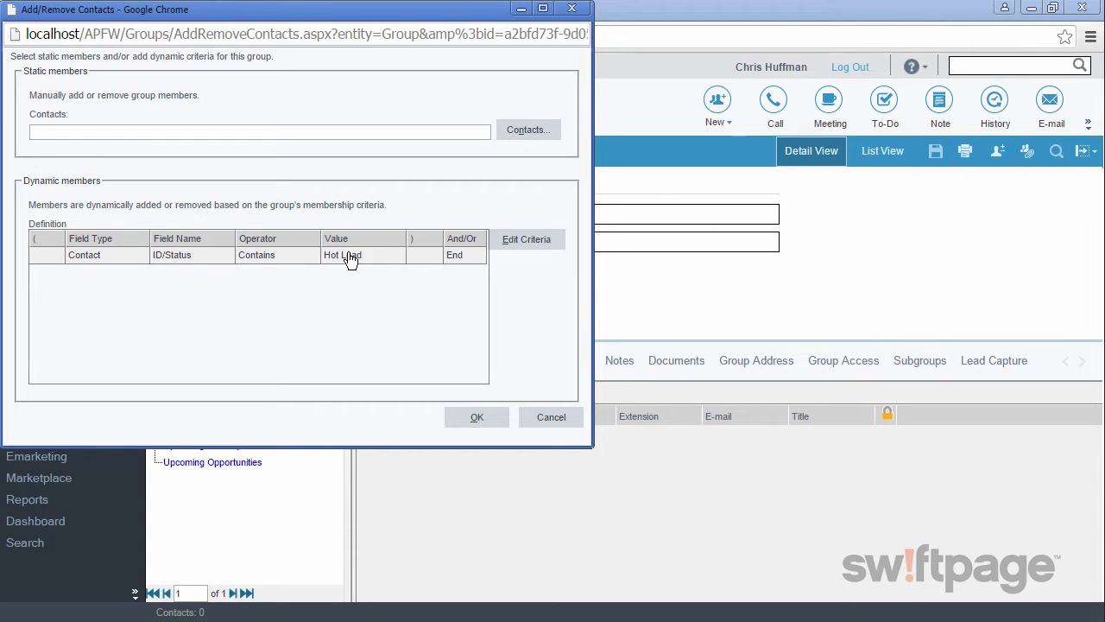
Apply the dynamic rule so Hot Leads fills with its 10 matching contacts.
click(474, 420)
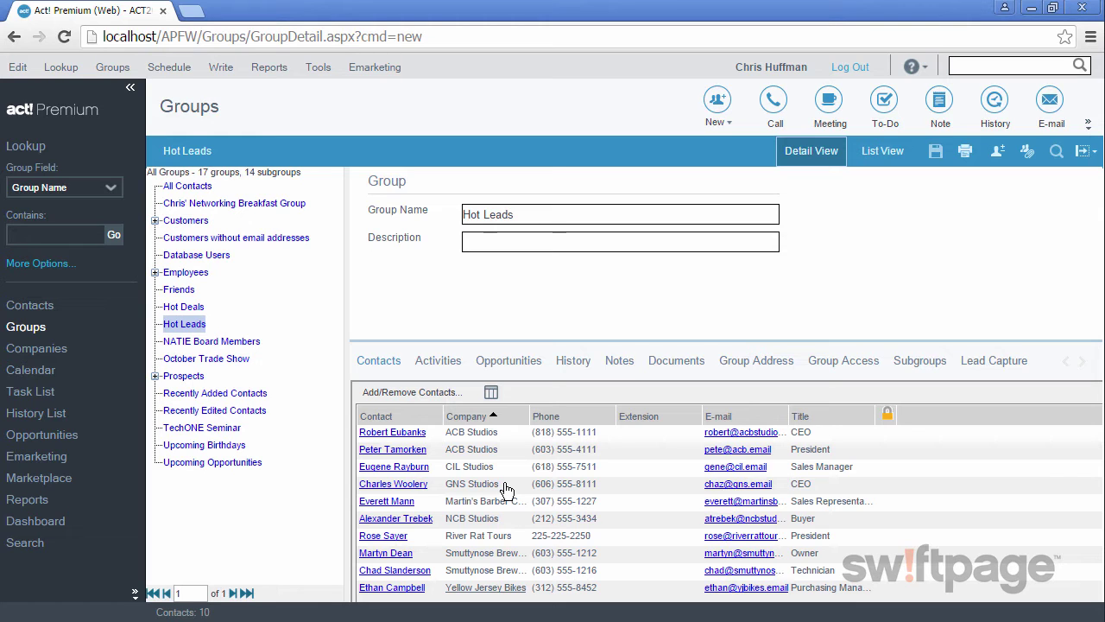
Change a group member's ID/Status to Customer only, removing Hot Lead and Prospect.
click(392, 502)
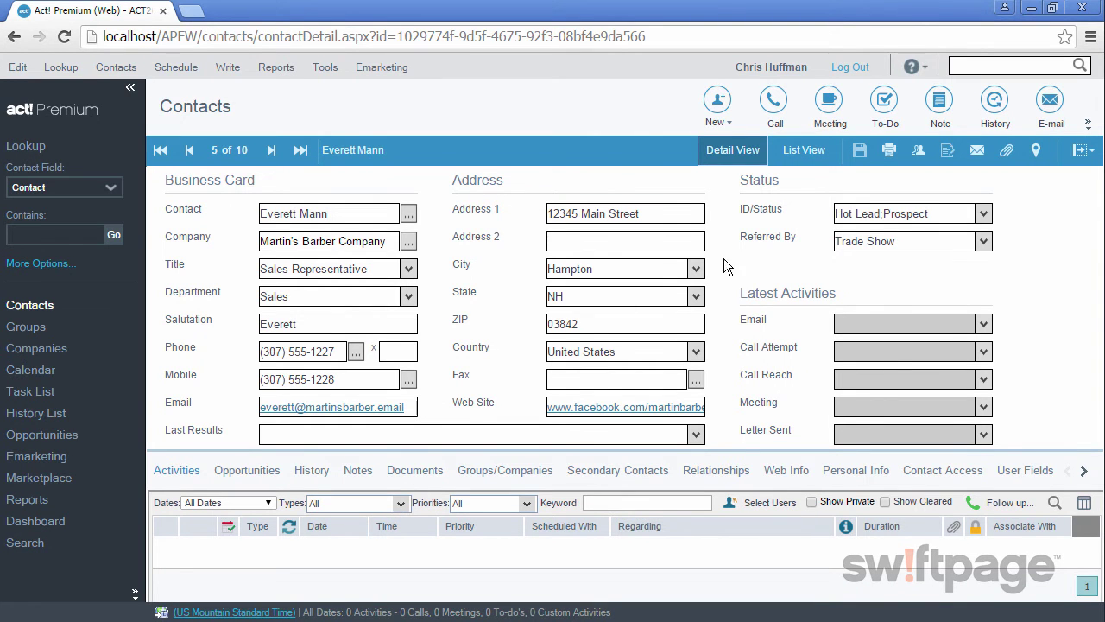
click(984, 216)
click(844, 286)
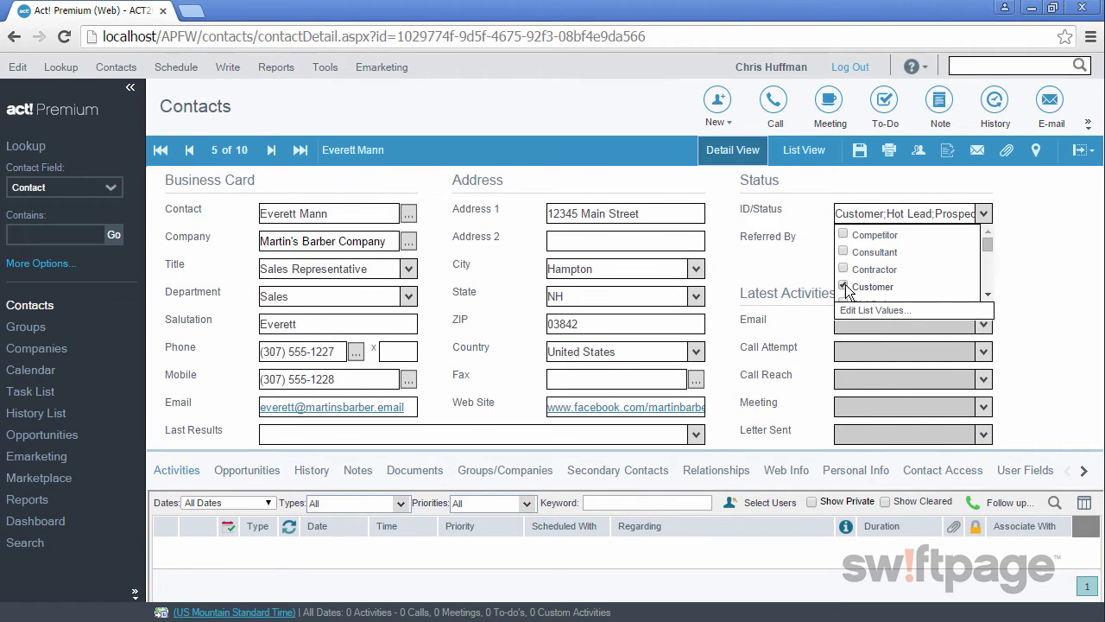
scroll(987, 250, down, 2)
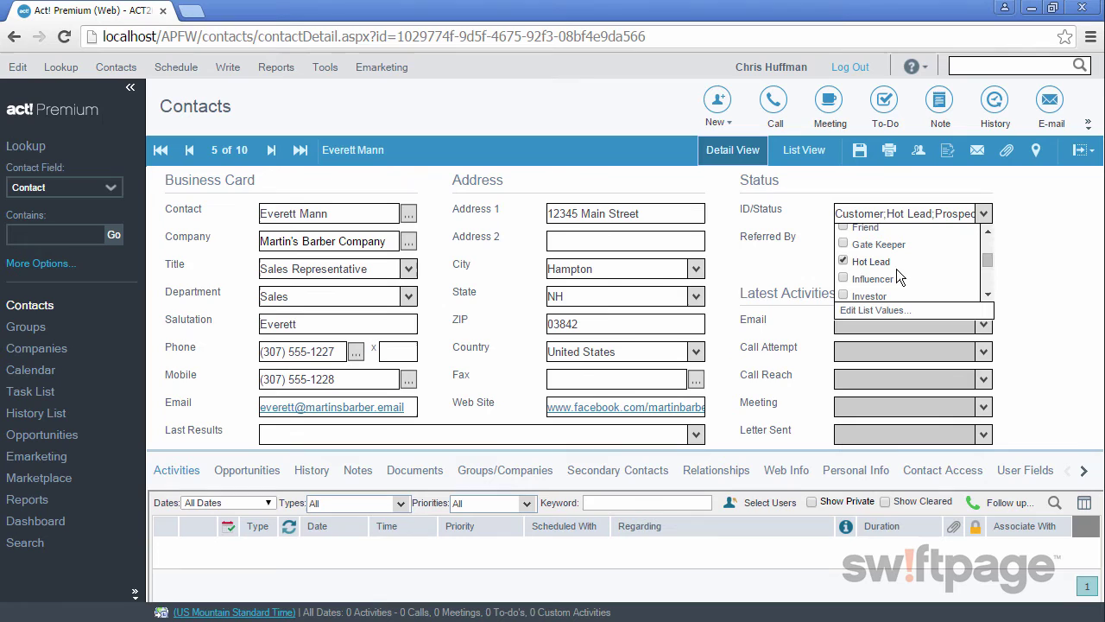
click(842, 261)
mouse_move(987, 266)
mouse_down()
mouse_move(987, 295)
mouse_move(987, 275)
mouse_up()
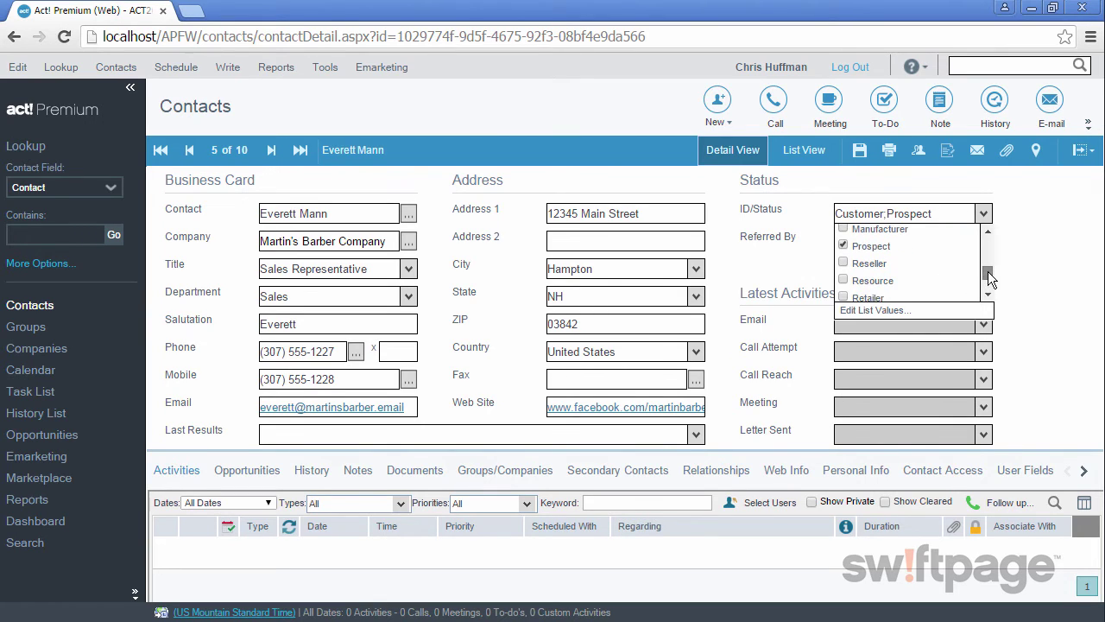
click(845, 246)
click(1035, 283)
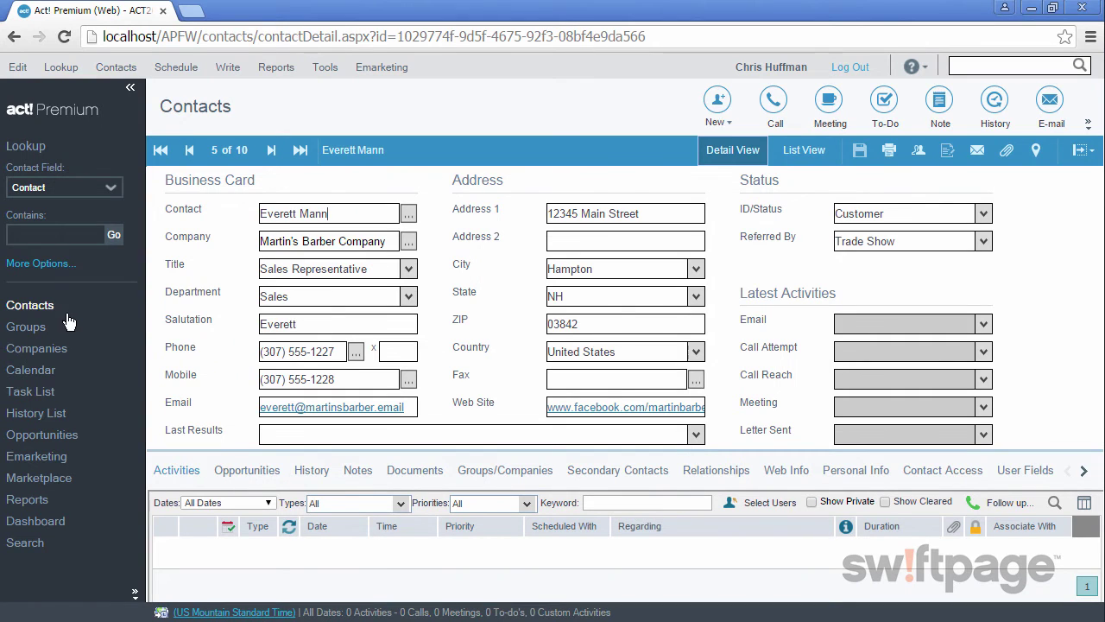
Return to the Groups view, where Hot Leads now holds nine contacts.
click(31, 330)
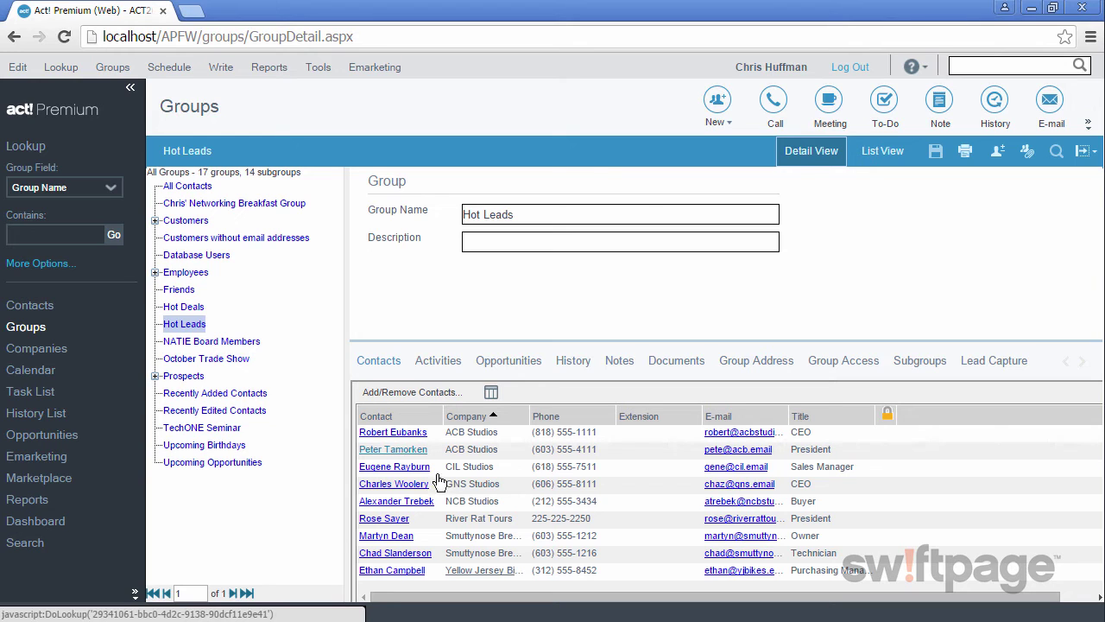
Review the group's activities, then its 4 opportunities totalling $53,000.00.
click(447, 367)
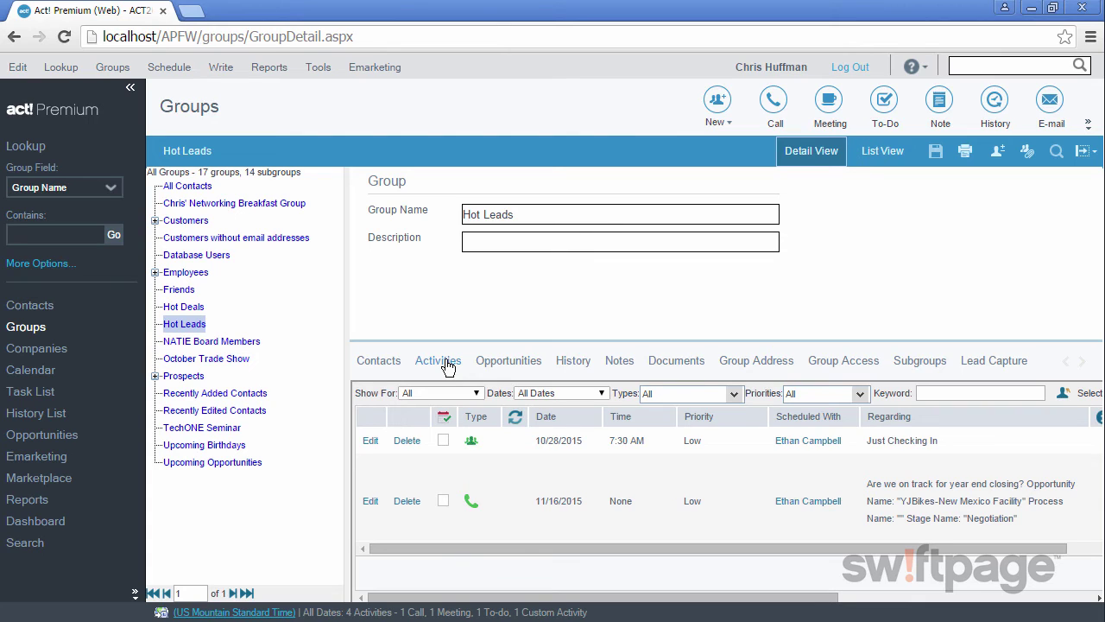
click(508, 364)
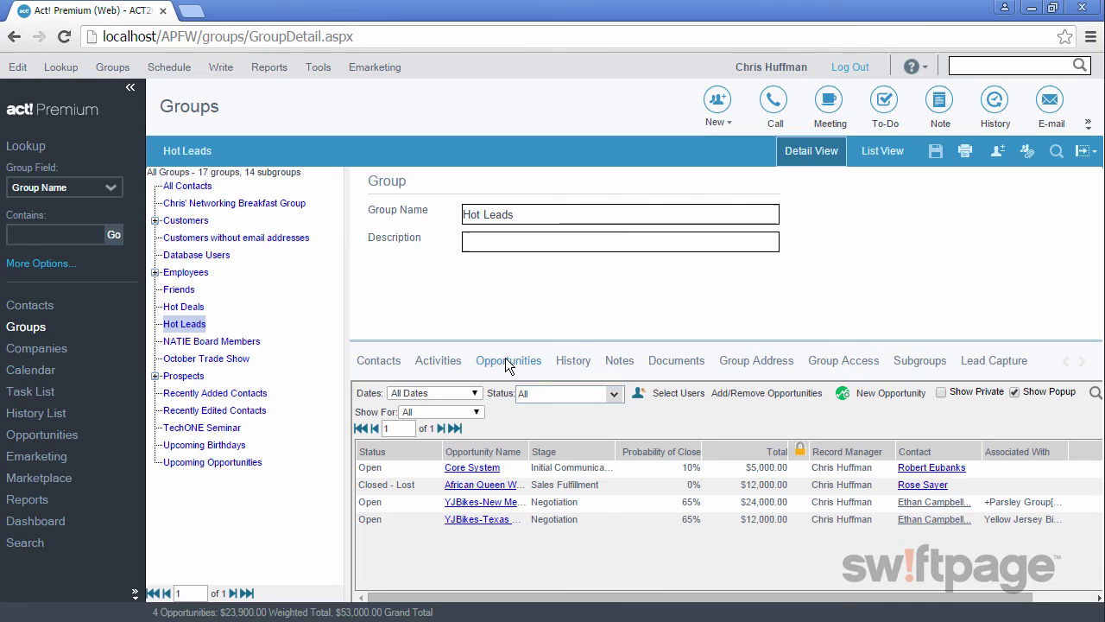
Browse the group's History, its 3 Notes, and its empty Documents tab.
click(574, 361)
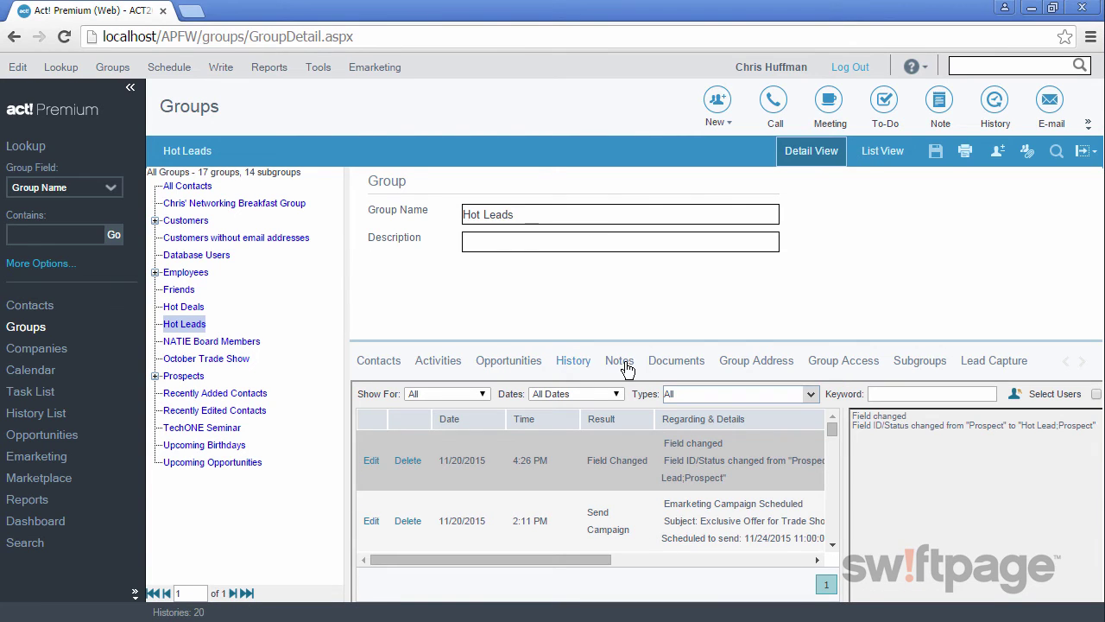
click(628, 368)
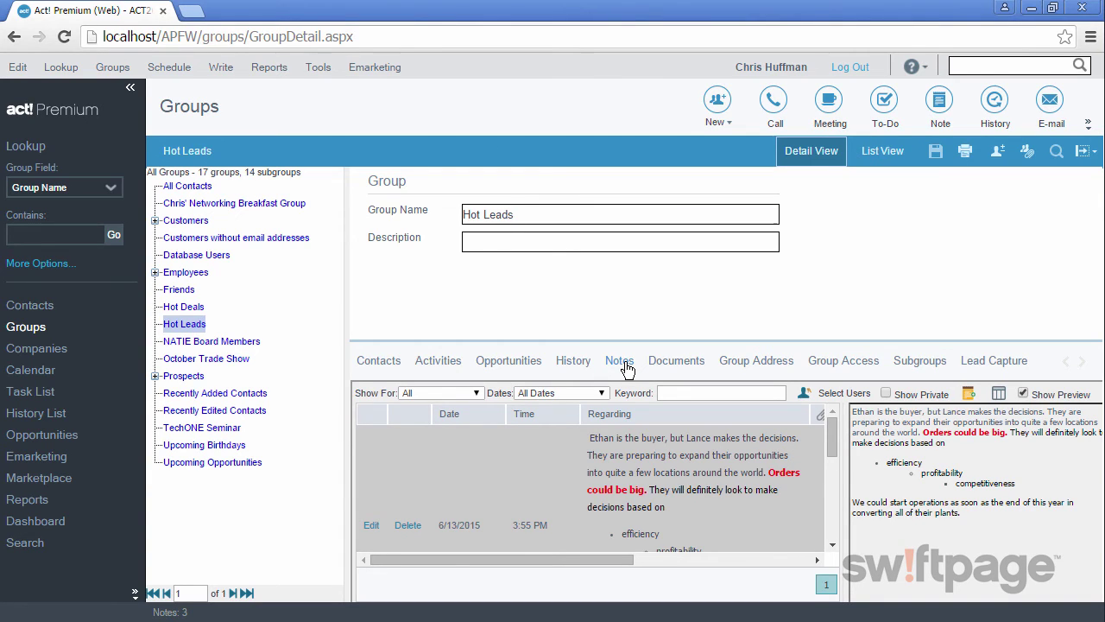
click(677, 366)
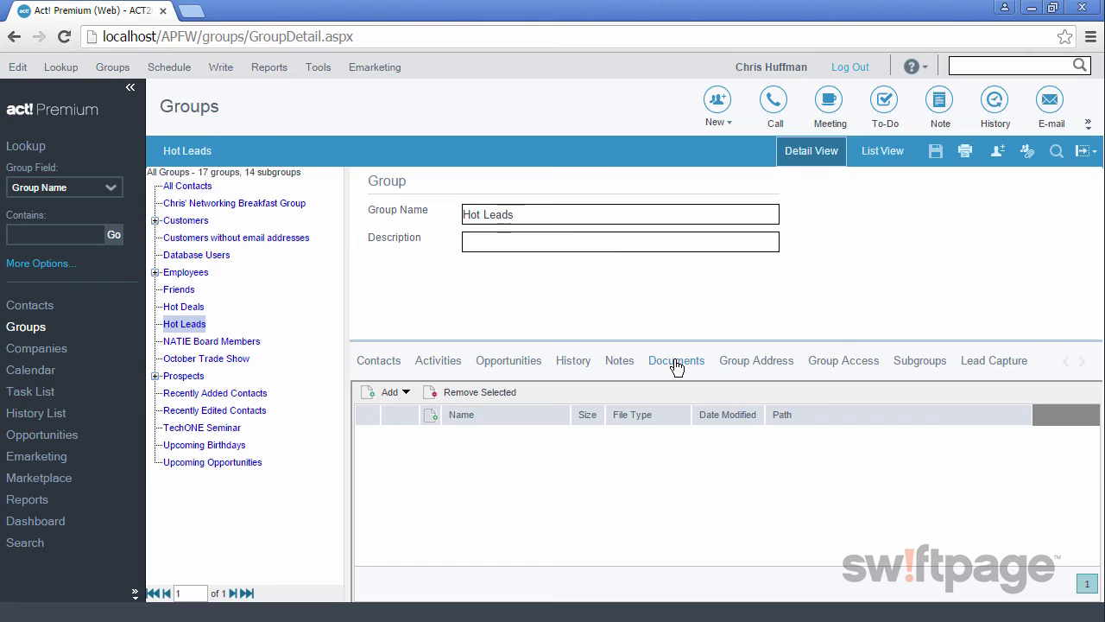
View the Group Address fields, then the Group Access tab showing Public access.
click(744, 363)
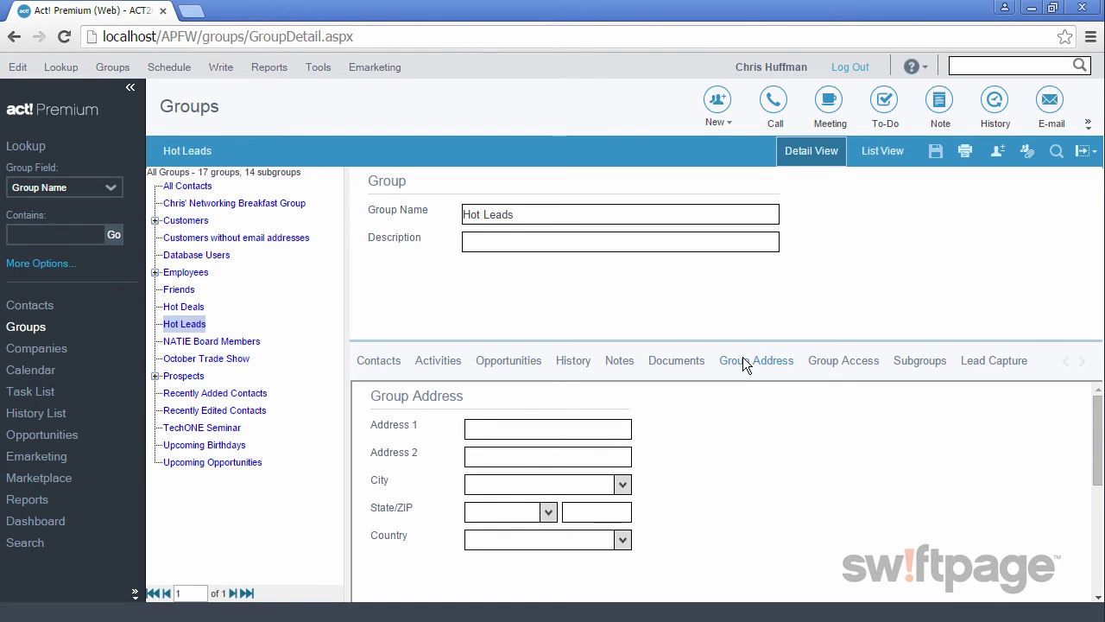
click(835, 361)
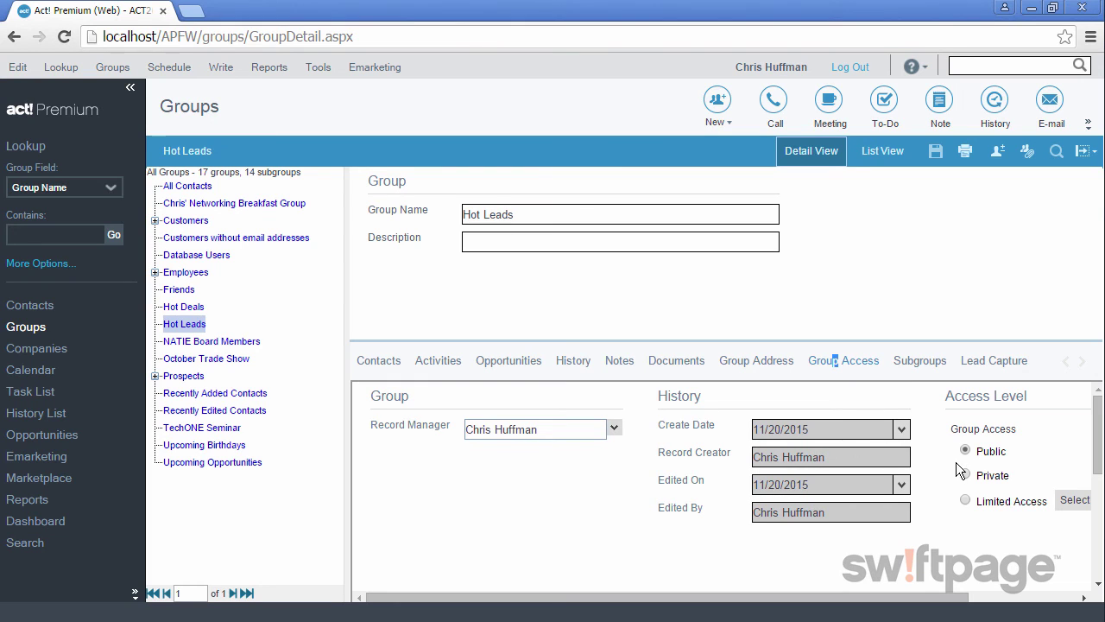
Check the Subgroups tab, then the Lead Capture tab for Hot Leads.
click(913, 362)
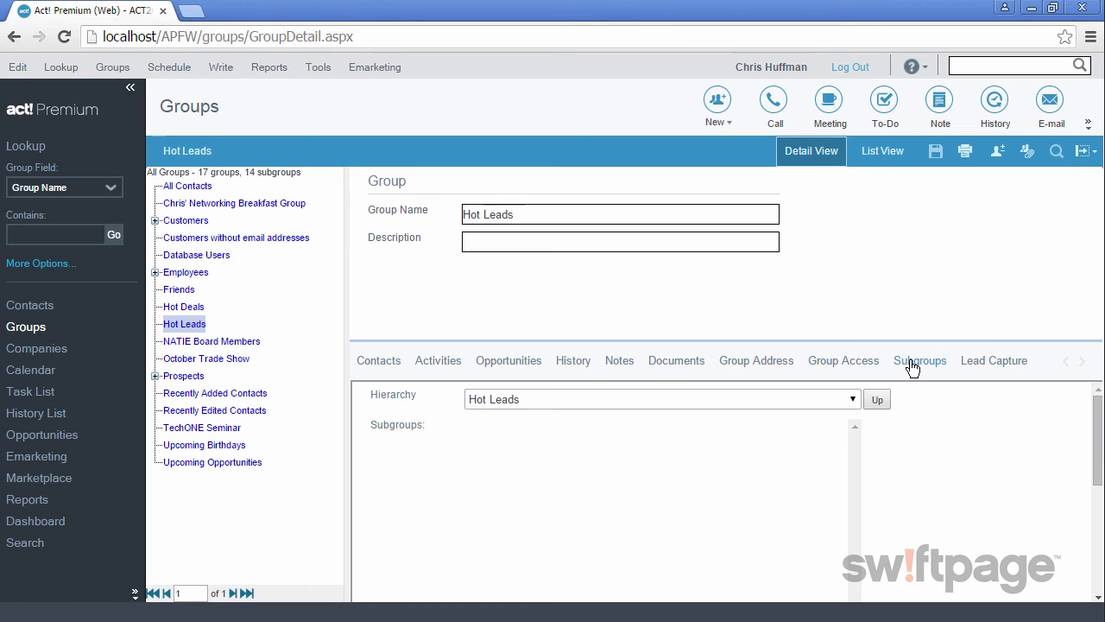
click(1000, 367)
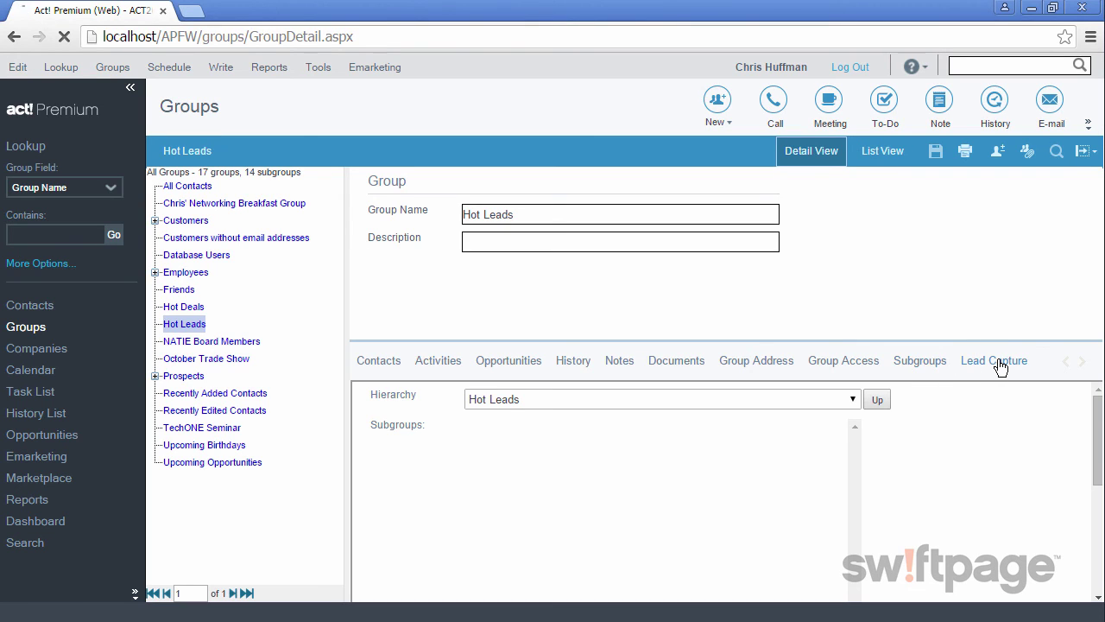